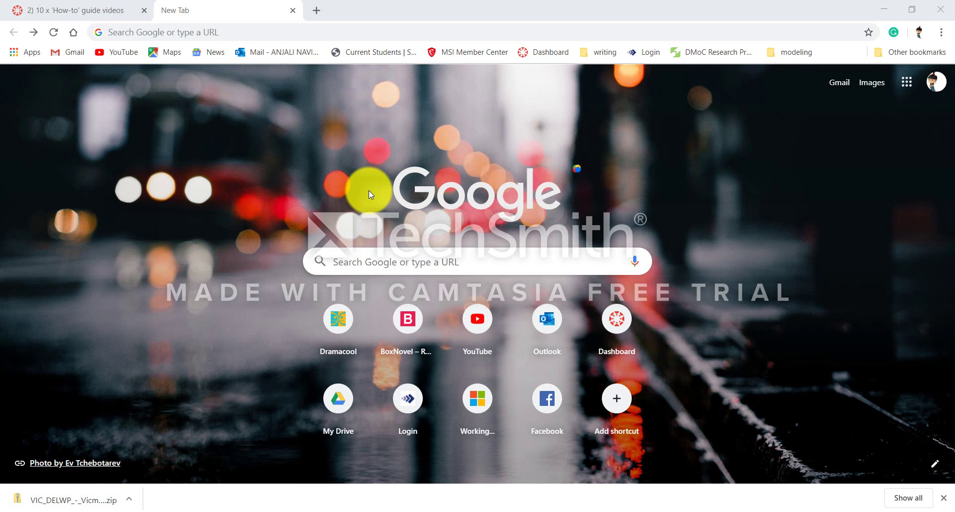
- Find the OpenStreetMap website through a web search for "openstreetmap", open it and log in to the account
click(35, 34)
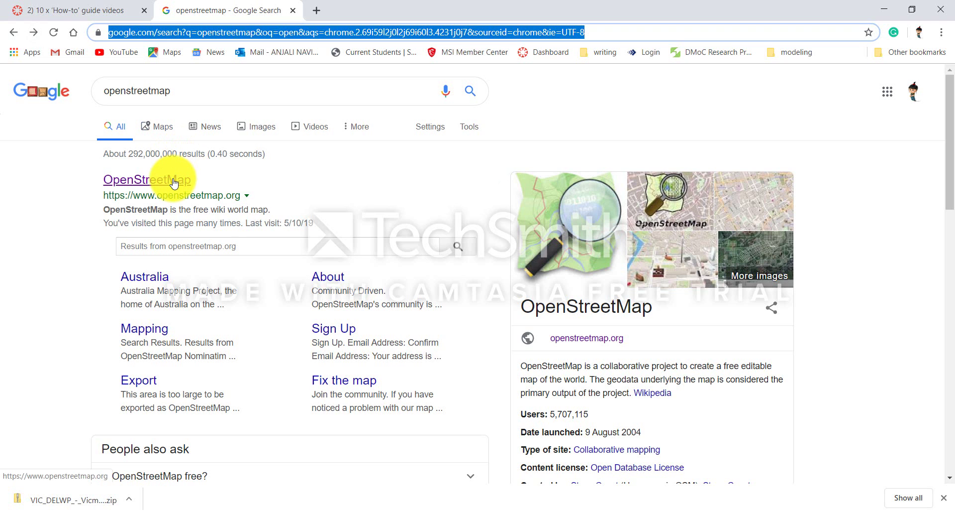
click(174, 181)
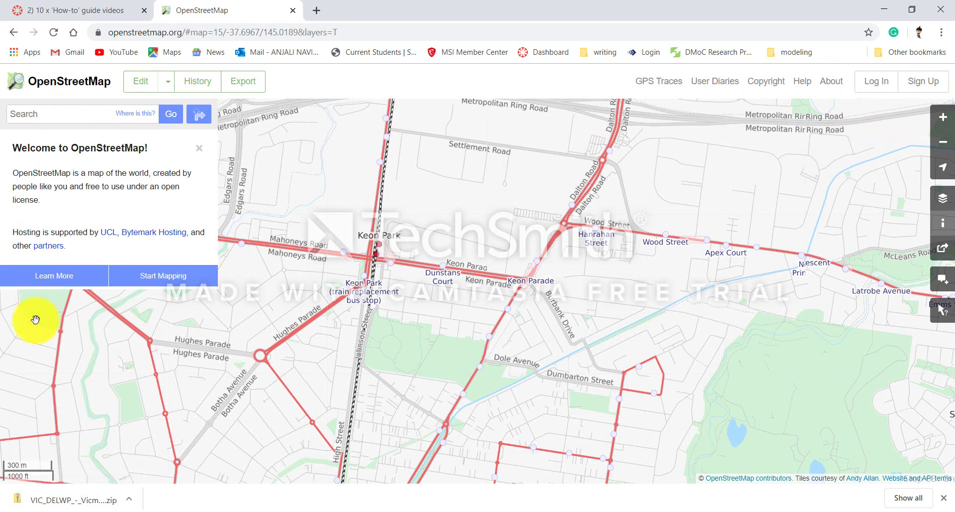
scroll(499, 298, down, 1)
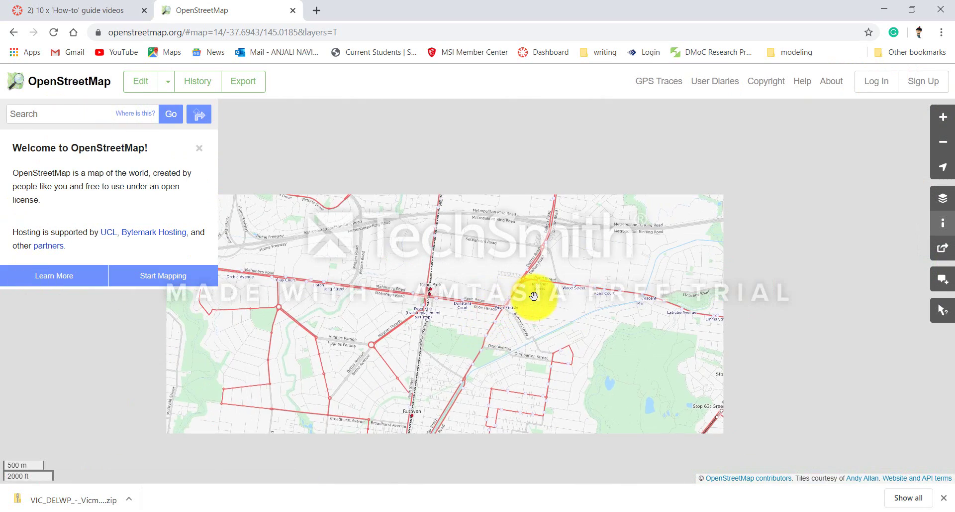
scroll(547, 279, up, 1)
click(877, 90)
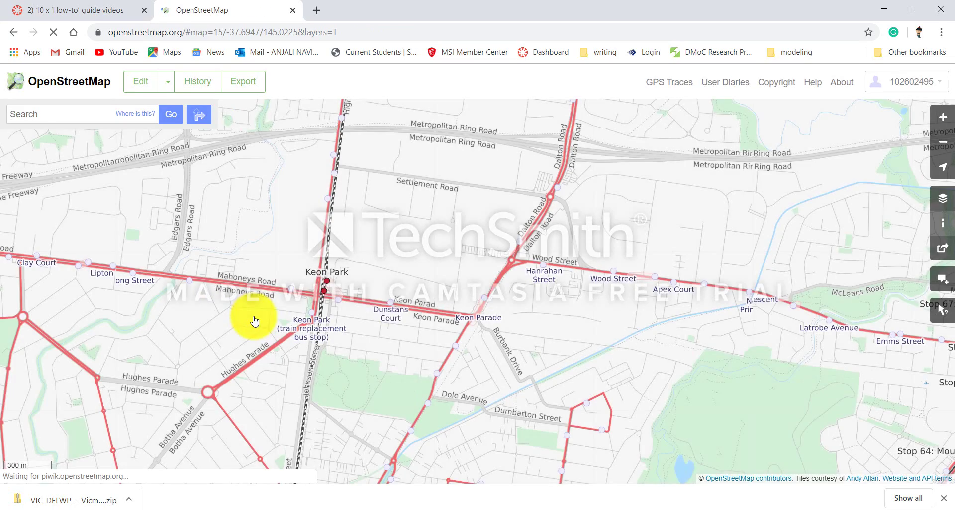
- Search the map for "dockland vic" using the earlier search suggestion
scroll(400, 292, down, 2)
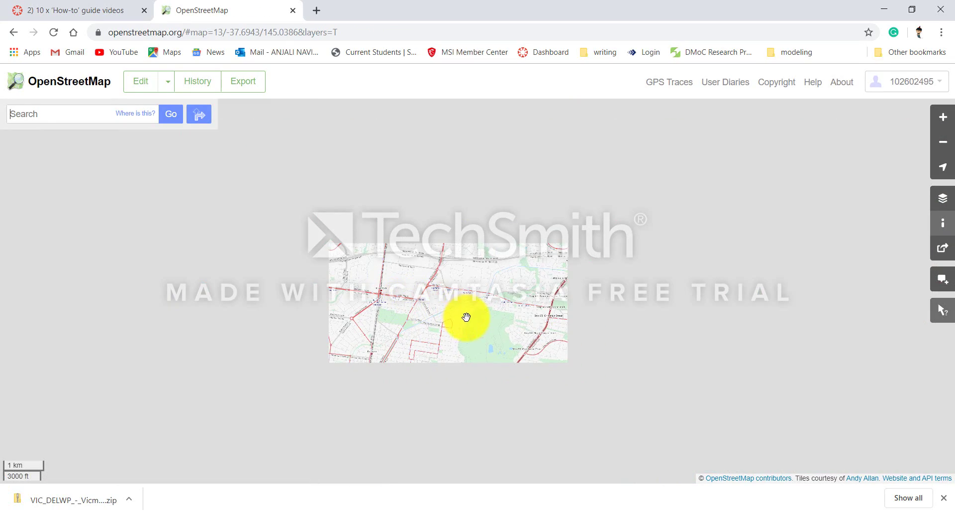
scroll(477, 309, down, 2)
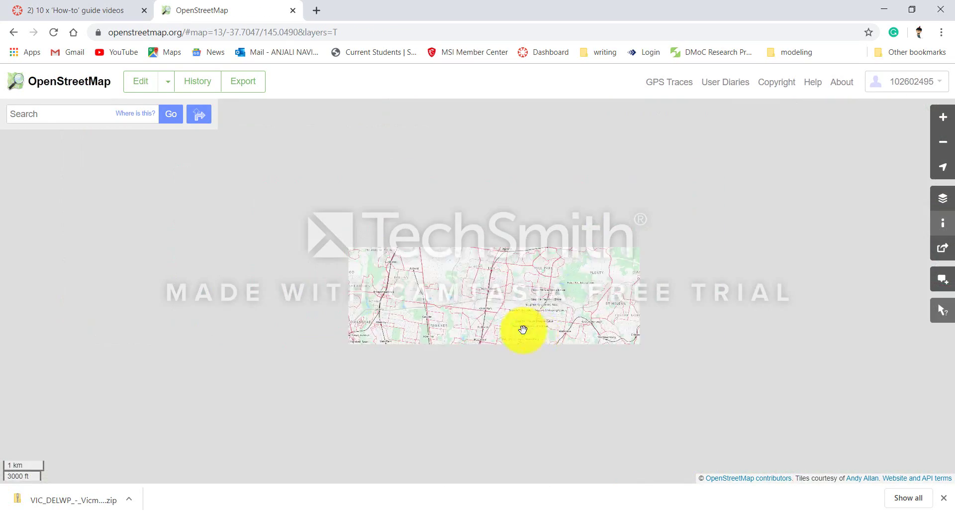
drag(504, 301, 477, 250)
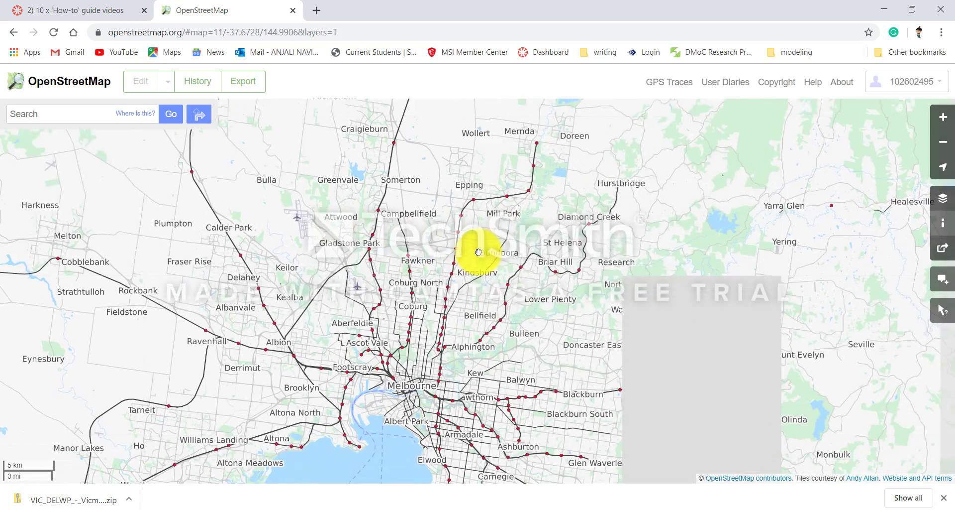
scroll(406, 345, up, 2)
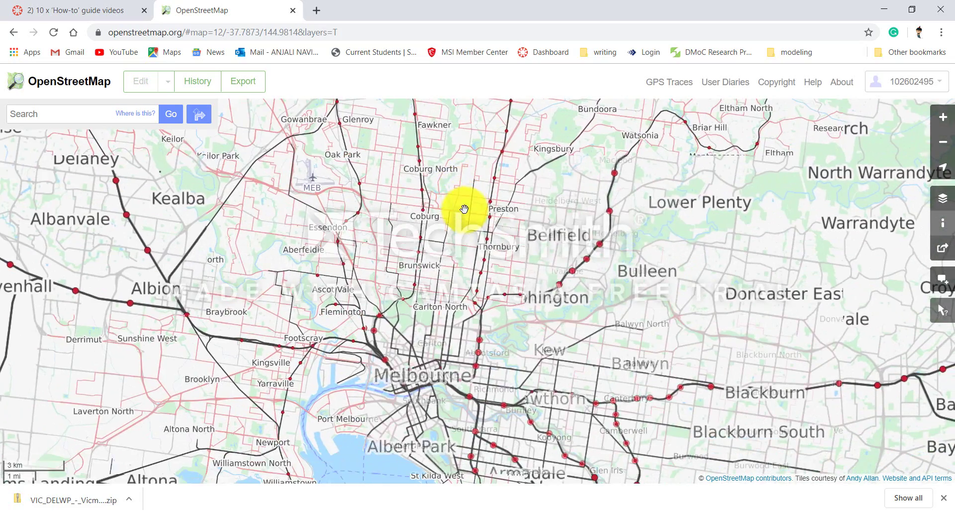
scroll(406, 334, up, 3)
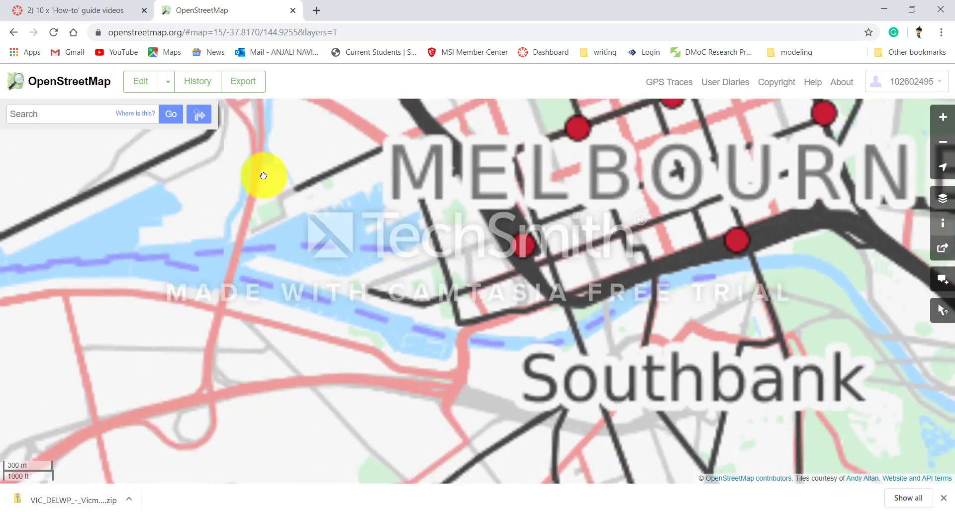
scroll(516, 349, down, 2)
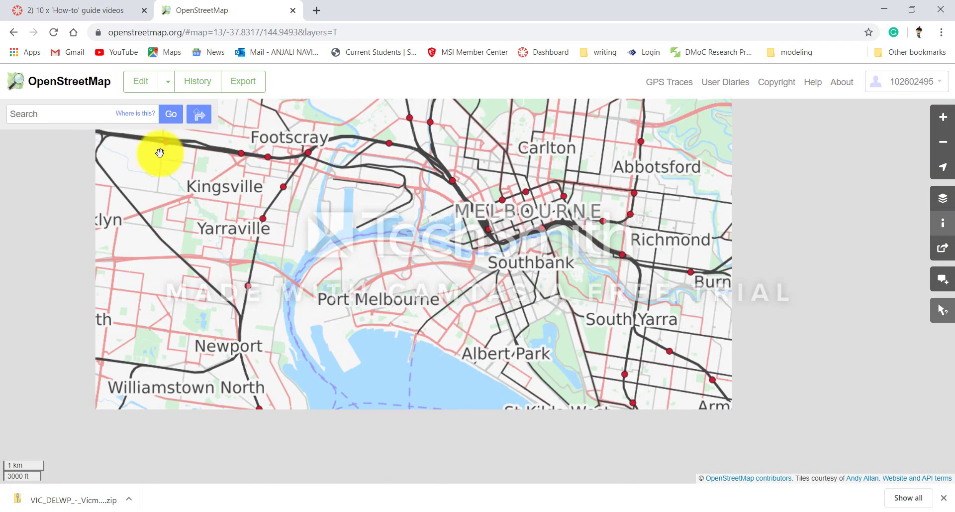
click(108, 114)
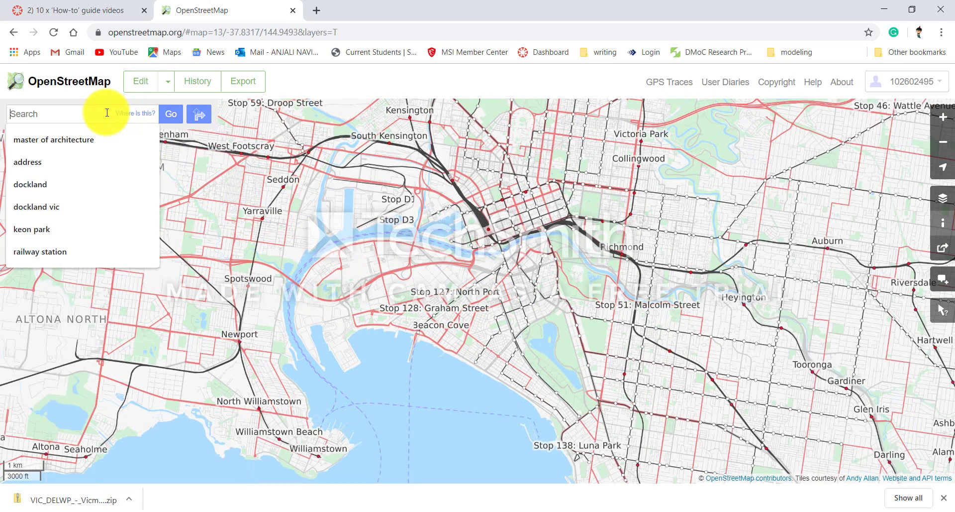
click(37, 206)
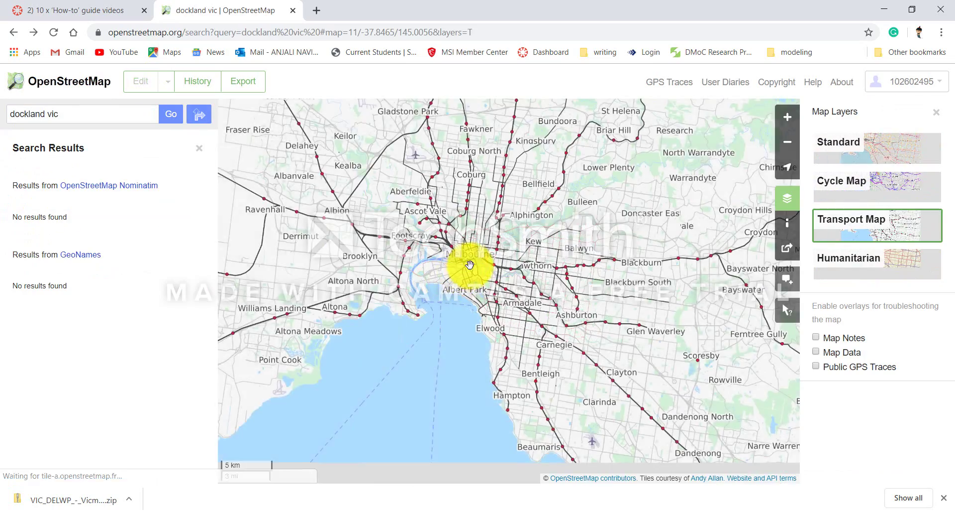
- Change the base map of the Southbank and South Melbourne area to the Standard layer
scroll(470, 265, up, 2)
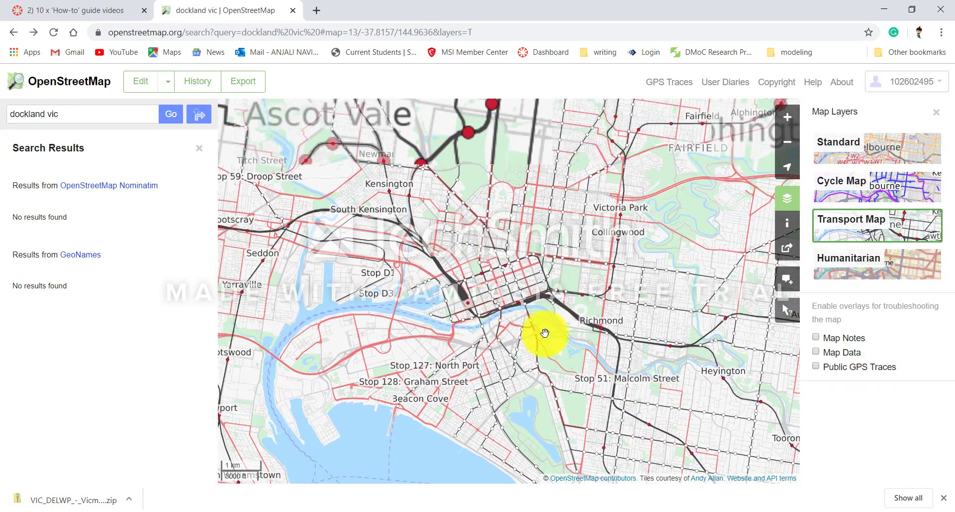
scroll(544, 332, up, 2)
drag(429, 219, 522, 113)
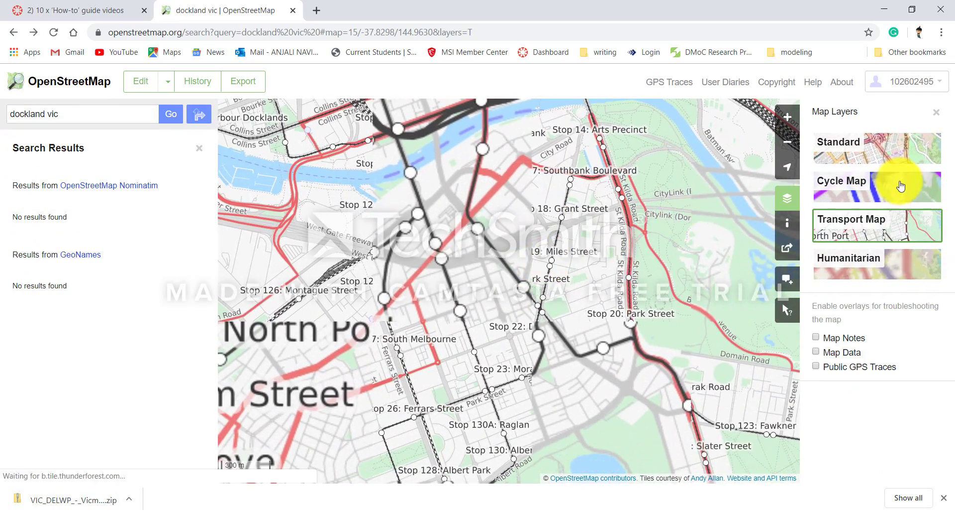
click(899, 158)
- Open the Port Melbourne area around Graham Street and Bay Street in the iD in-browser editor
drag(536, 270, 533, 241)
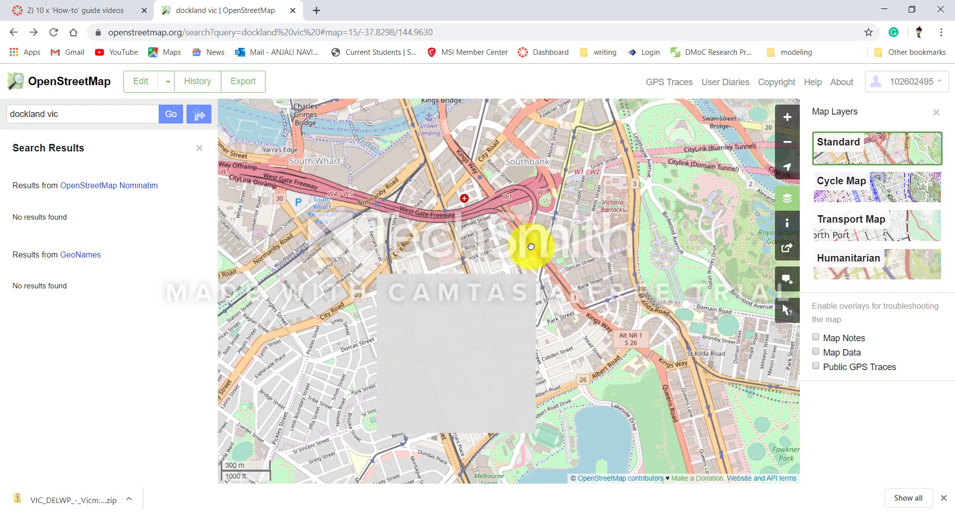
scroll(422, 270, up, 2)
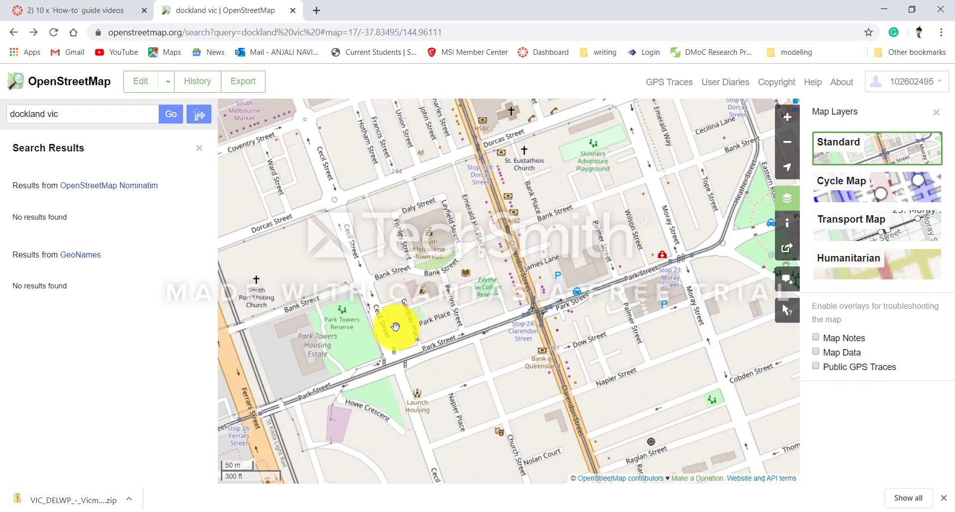
scroll(506, 311, up, 2)
scroll(498, 256, down, 5)
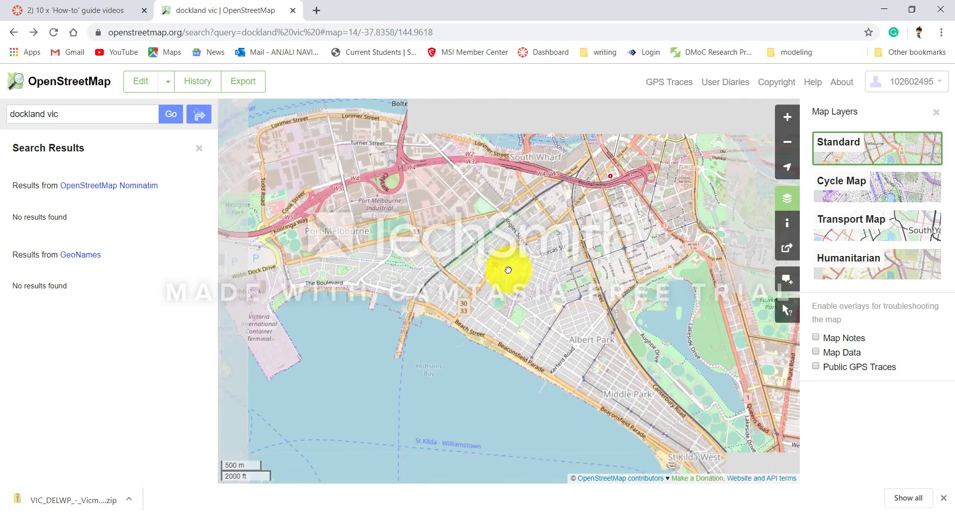
scroll(473, 314, up, 1)
scroll(380, 255, up, 1)
drag(548, 326, 434, 264)
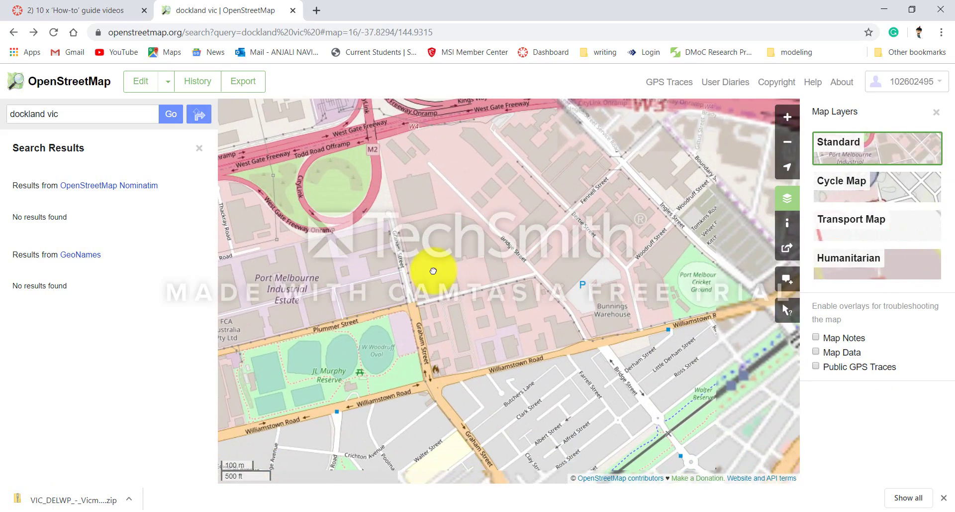
drag(463, 306, 391, 109)
drag(470, 234, 422, 229)
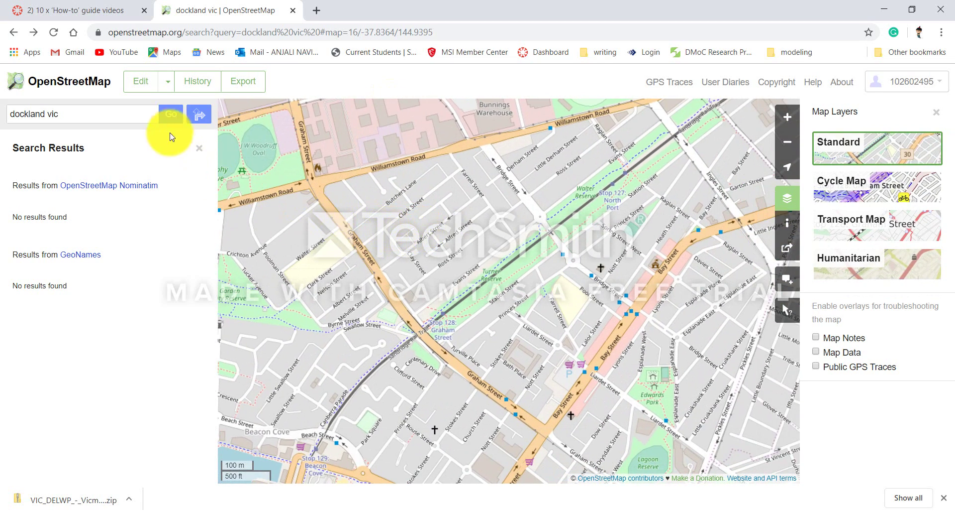
click(165, 87)
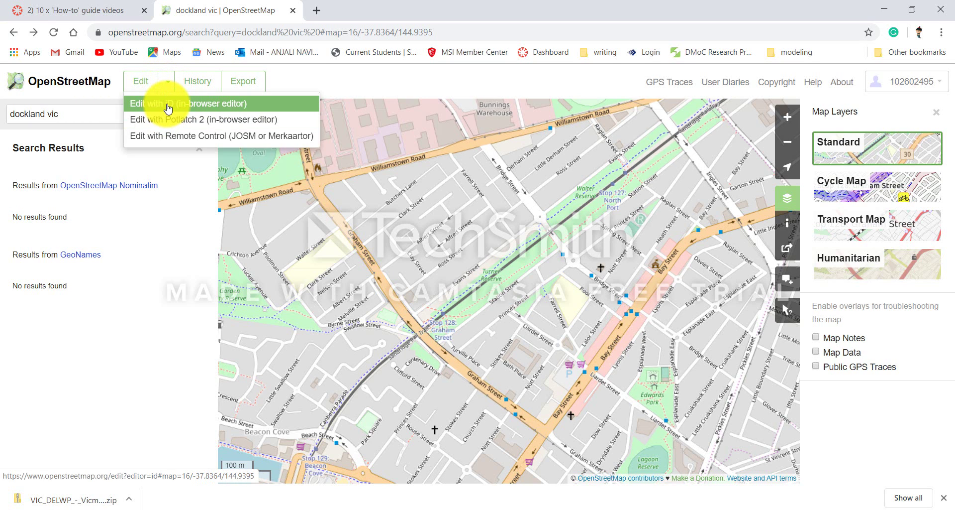
click(168, 107)
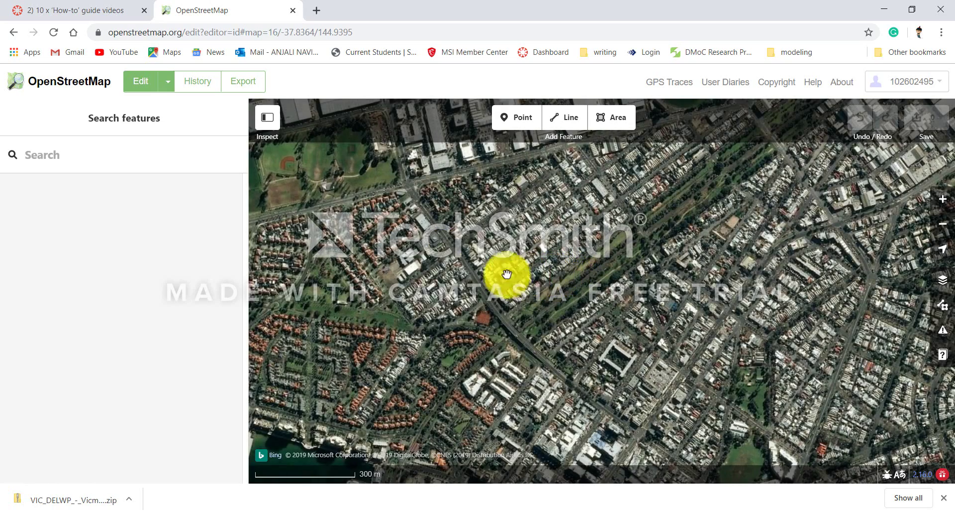
- Select the unnamed service road running north of Alfred Street to inspect its feature fields
scroll(579, 305, up, 1)
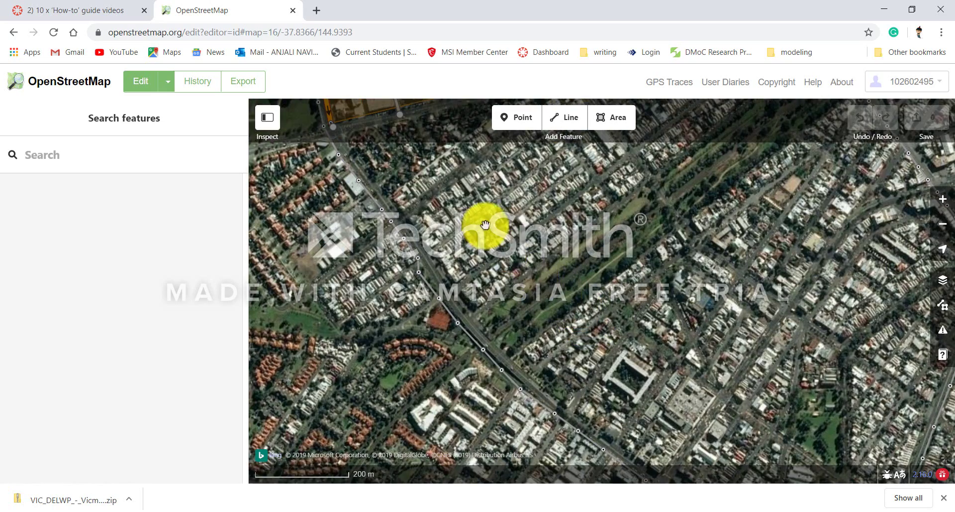
drag(512, 271, 521, 339)
scroll(459, 349, up, 3)
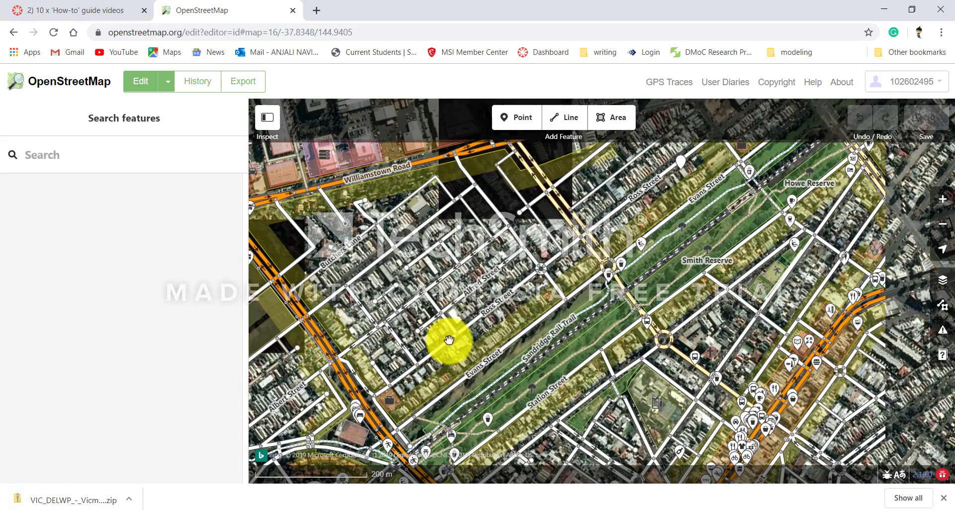
click(422, 230)
click(464, 234)
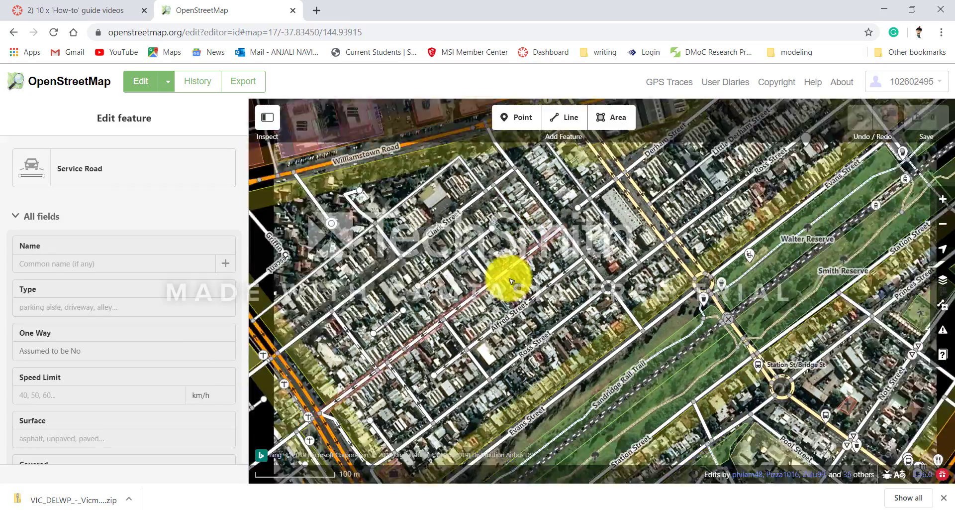
- Examine the aerial imagery of Port Melbourne from the industrial estate to Stokes Street, including the zoom level needed for editing
scroll(510, 258, down, 5)
drag(432, 263, 535, 231)
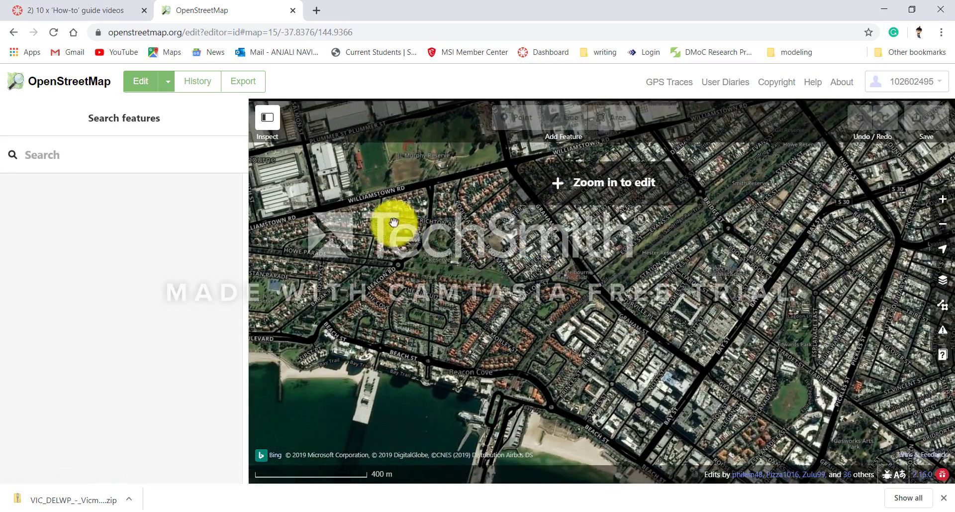
drag(393, 220, 576, 266)
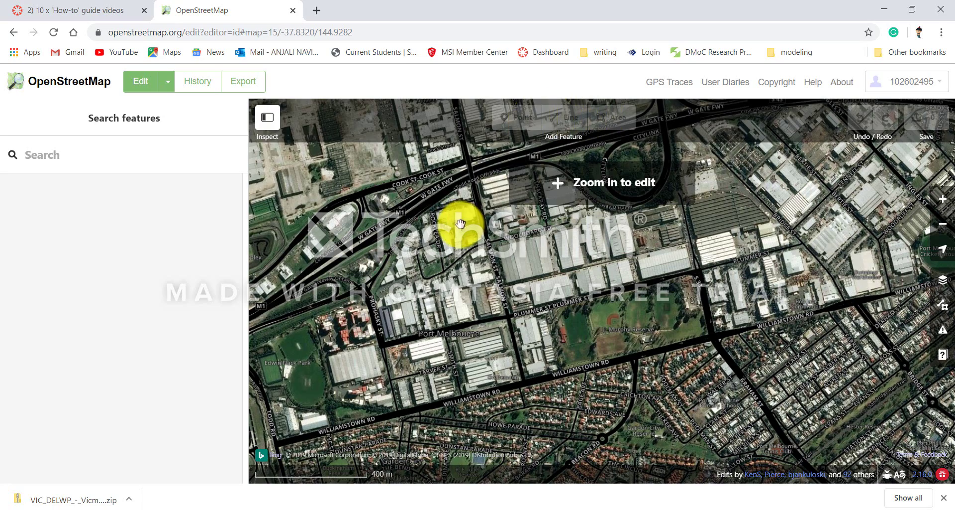
scroll(460, 224, down, 2)
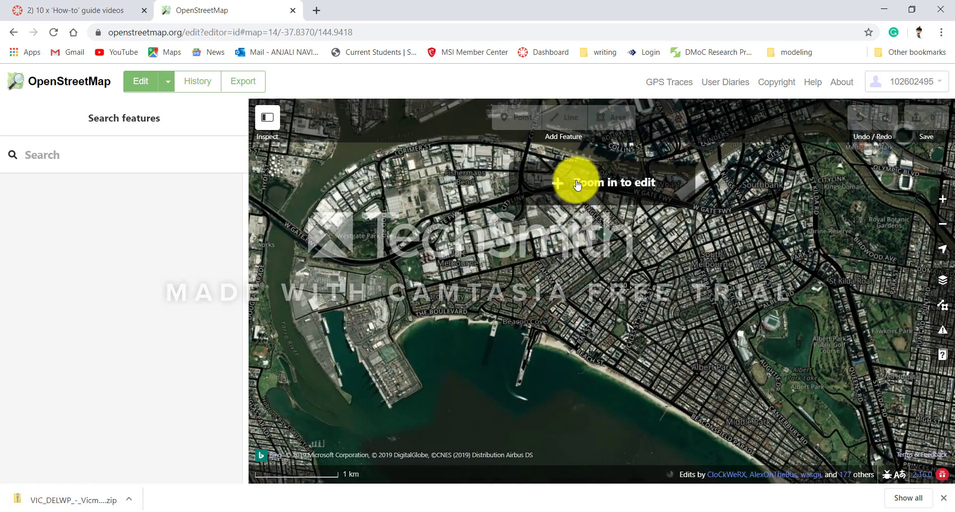
click(578, 184)
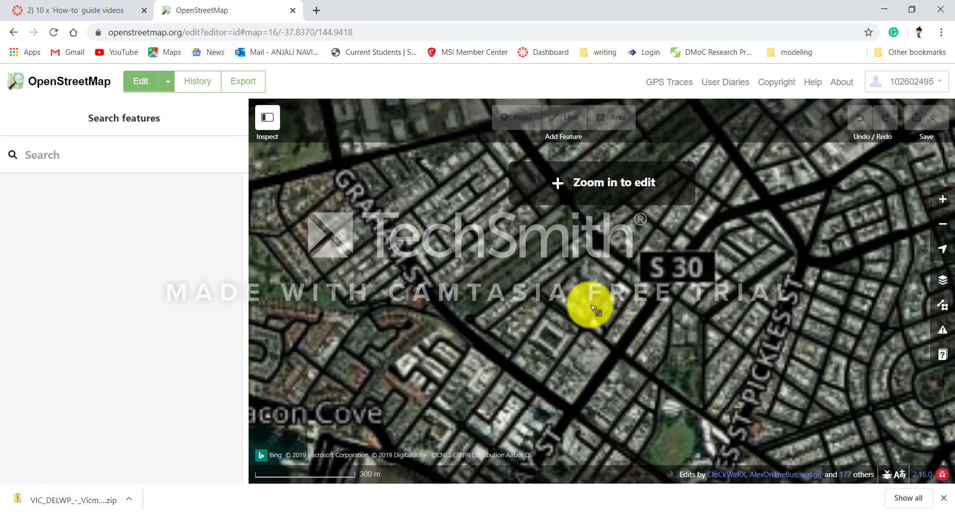
scroll(592, 307, up, 2)
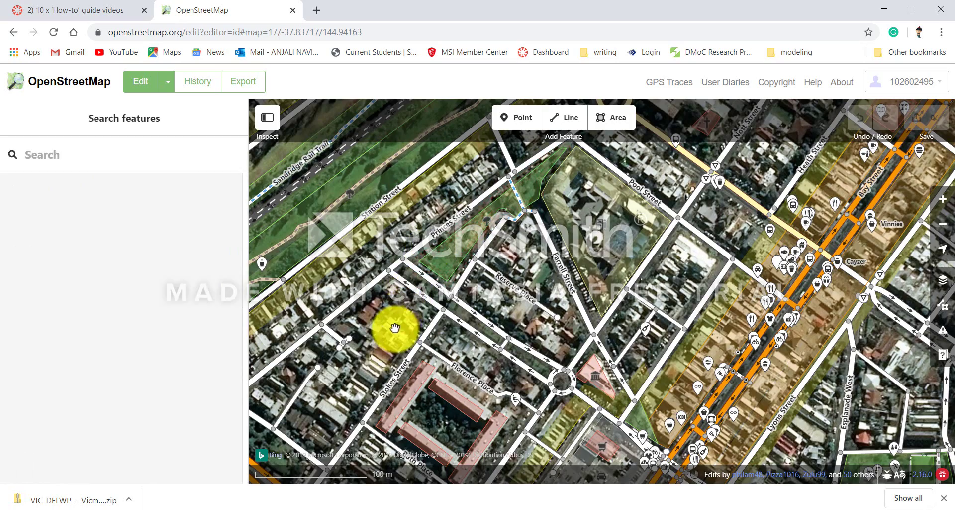
scroll(395, 327, up, 6)
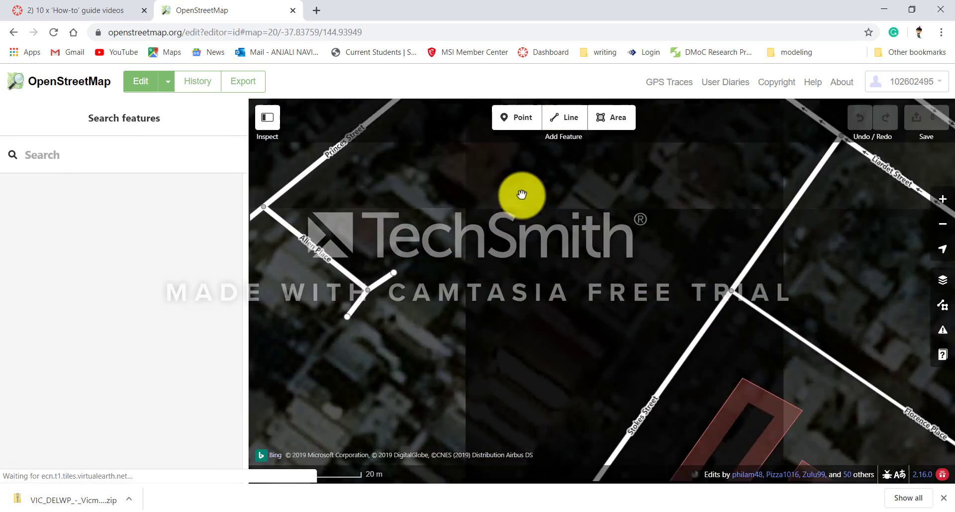
- Trace the long red-roofed building south of Little Park Street, between Mason Street and Park Street, as an area and square its corners
click(561, 120)
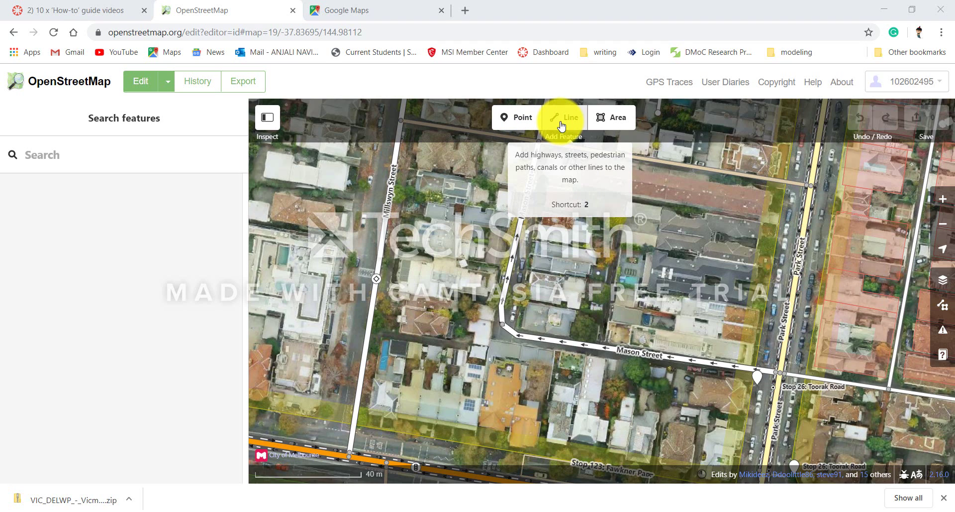
click(600, 121)
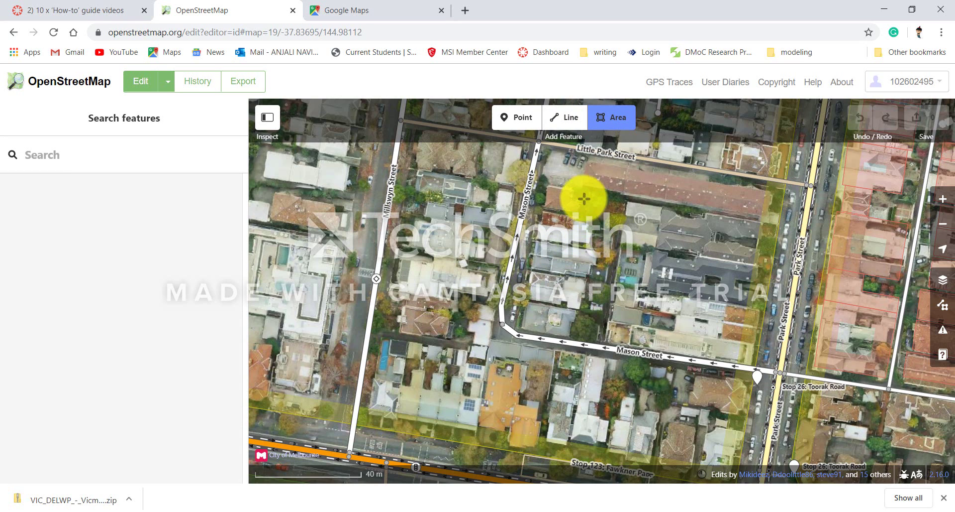
click(584, 182)
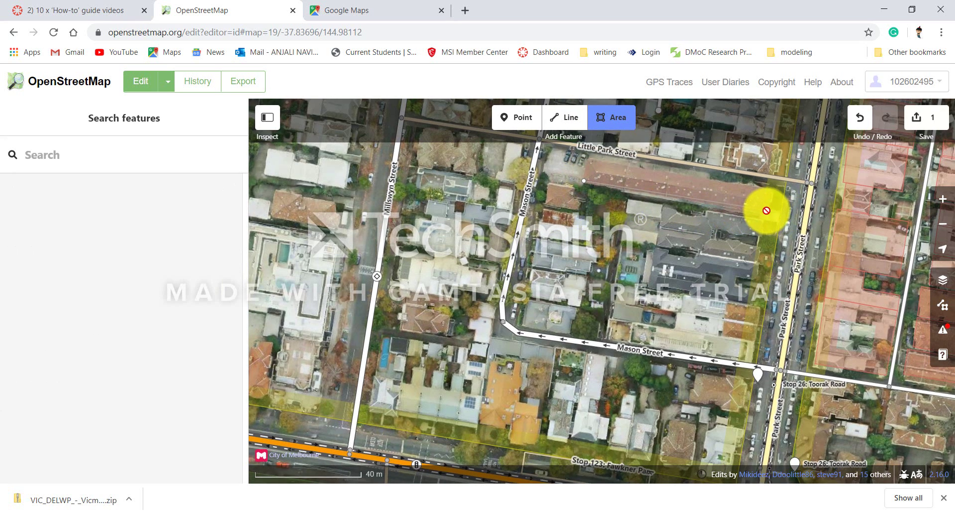
click(767, 210)
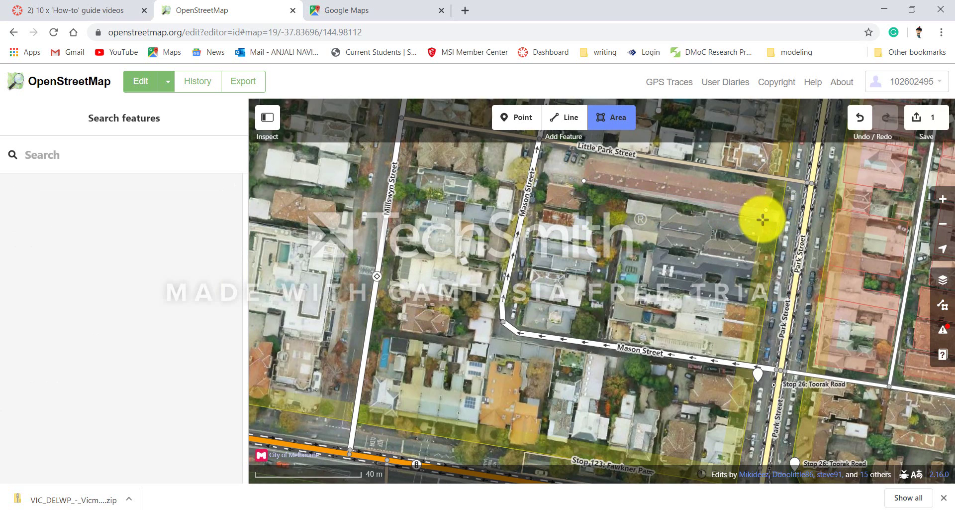
click(770, 191)
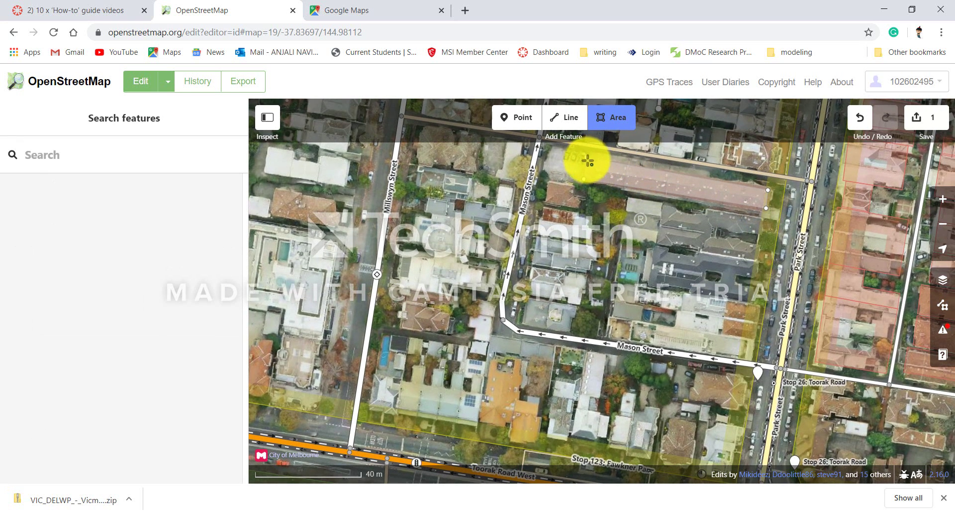
click(583, 179)
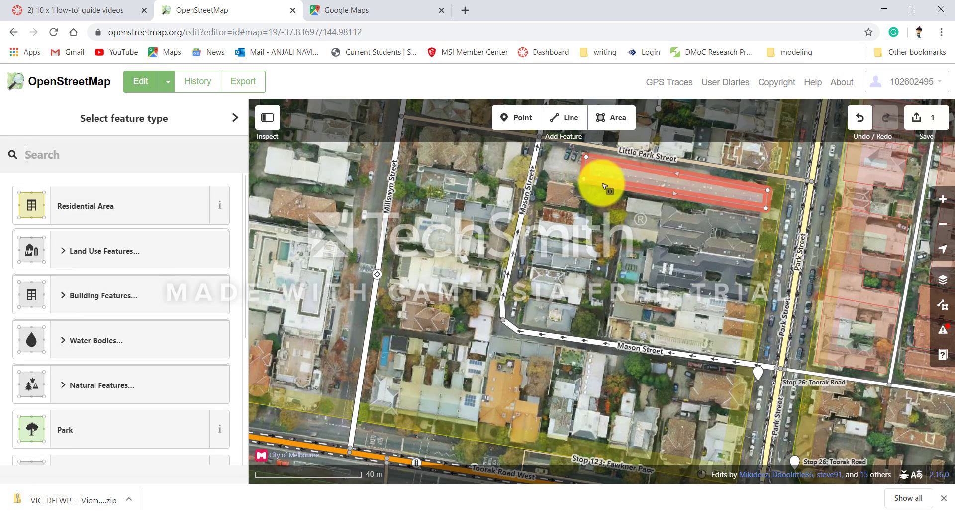
right_click(601, 182)
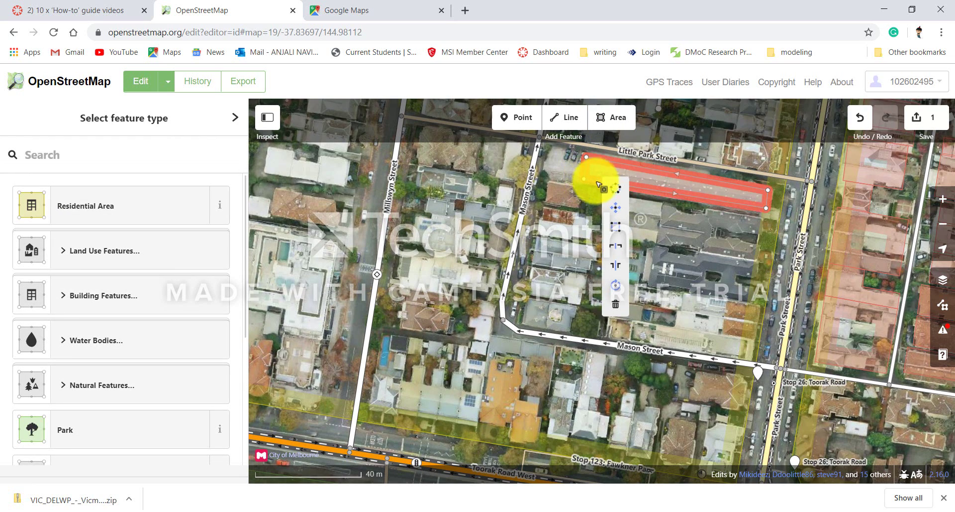
click(620, 233)
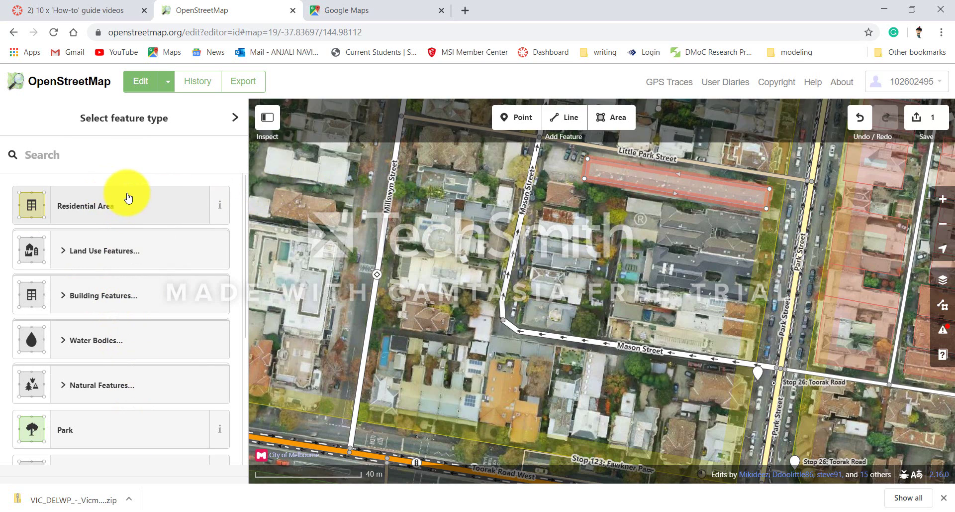
- Classify the traced area as a House from the building features
click(145, 298)
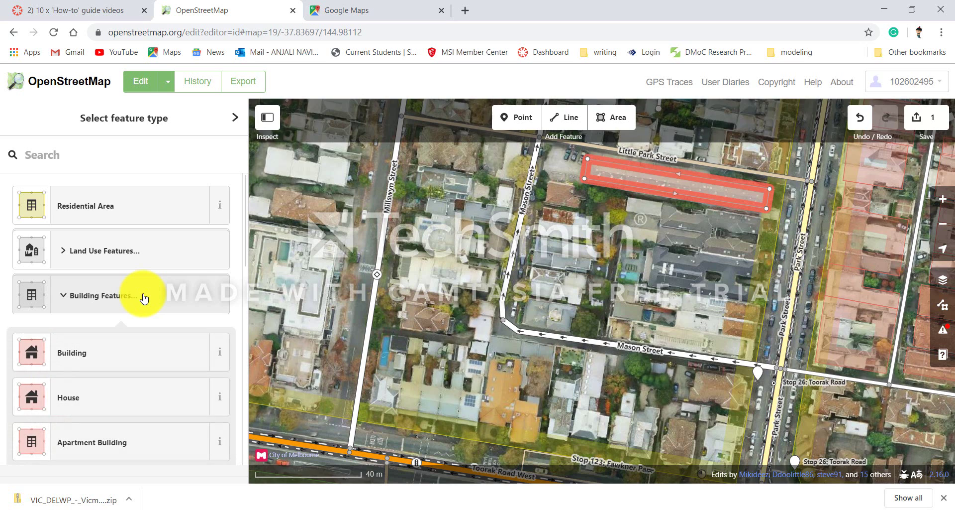
scroll(144, 301, down, 3)
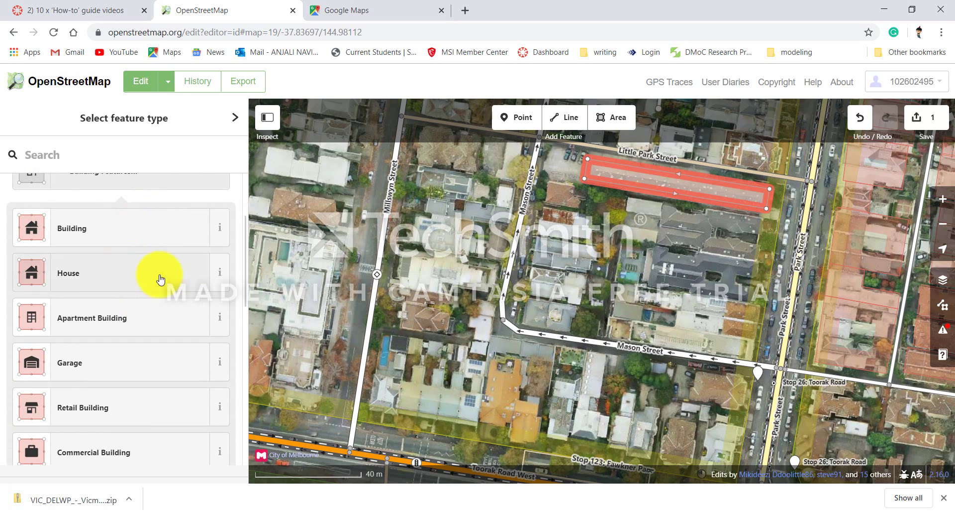
click(145, 271)
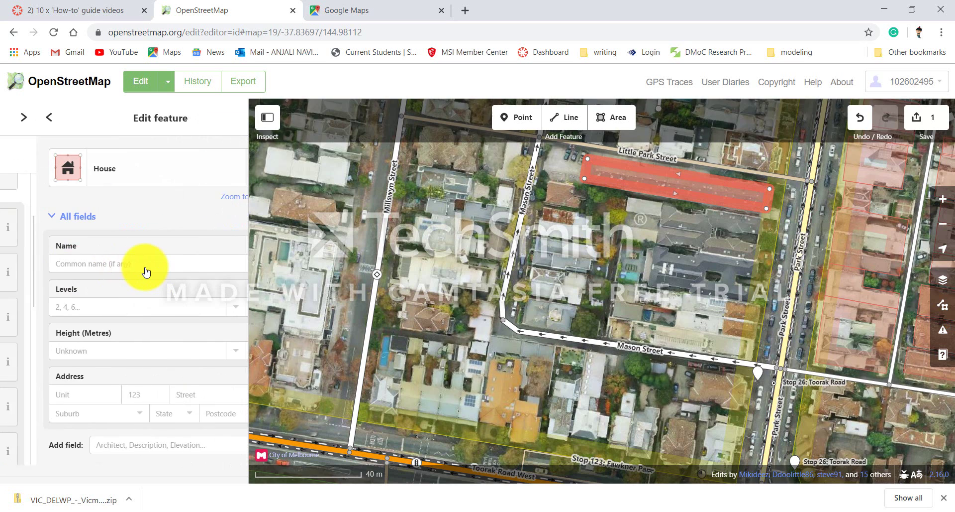
click(110, 269)
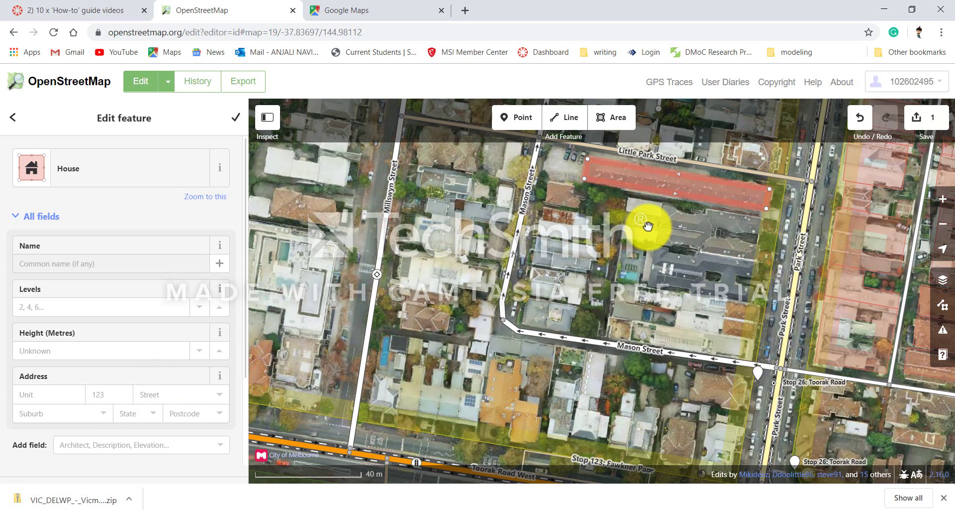
- Switch to Google Maps as a reference for the building's details and return to the house's height field in the OpenStreetMap editor
click(411, 11)
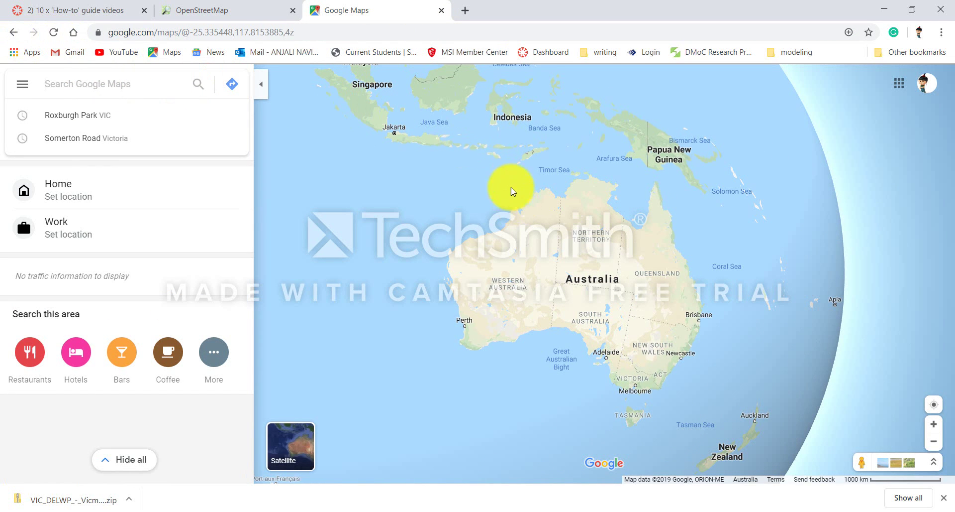
click(239, 8)
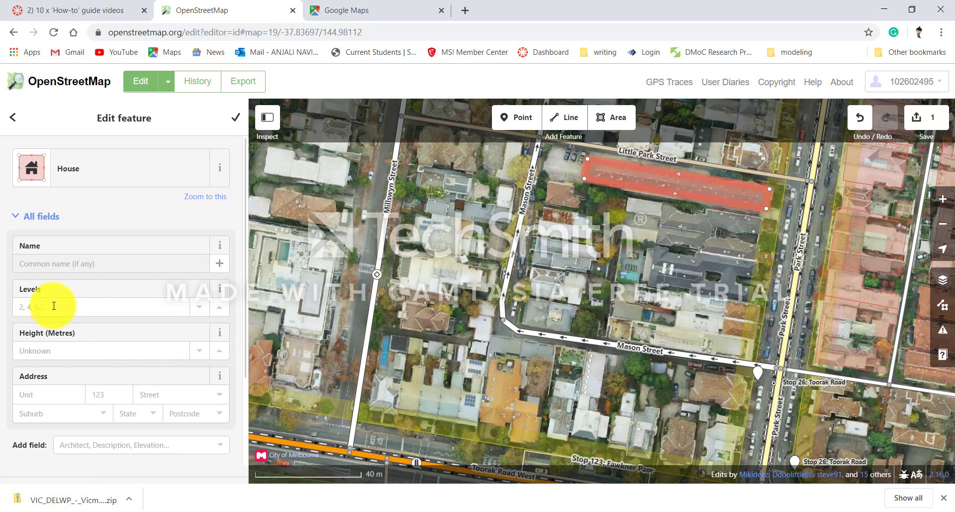
click(113, 349)
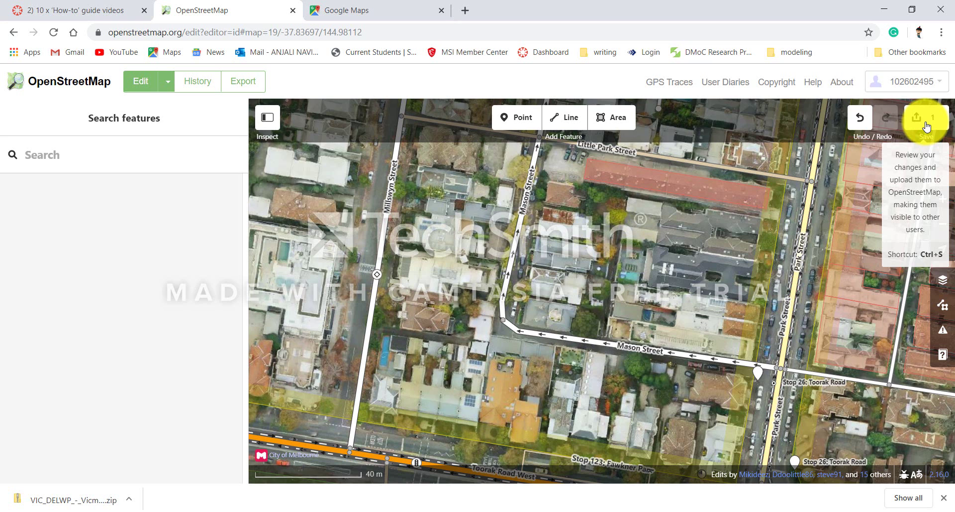
- Upload the new building to OpenStreetMap with the changeset comment "house"
click(925, 122)
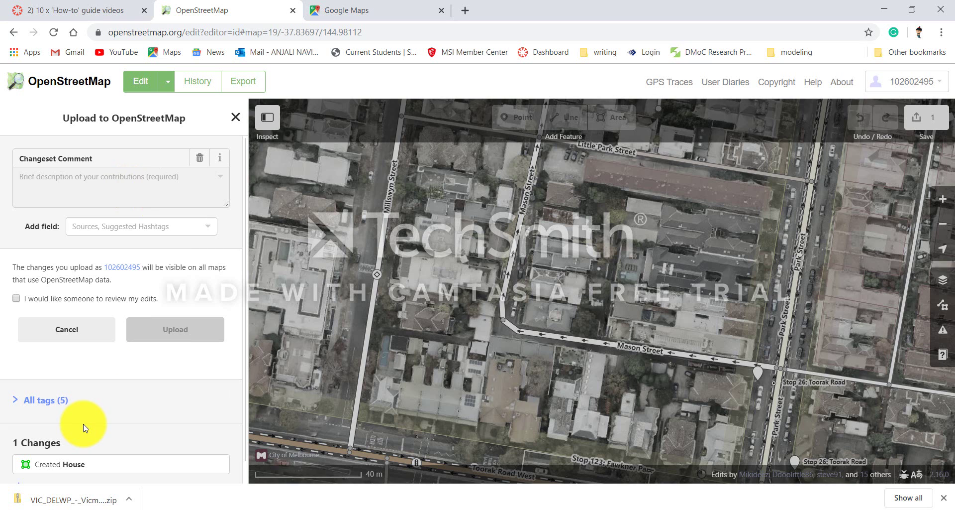
text(house)
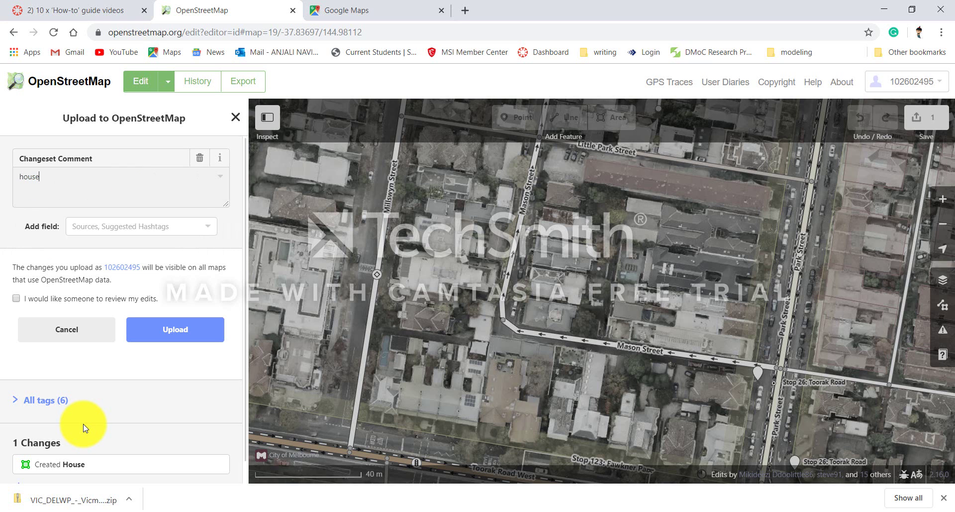
click(200, 334)
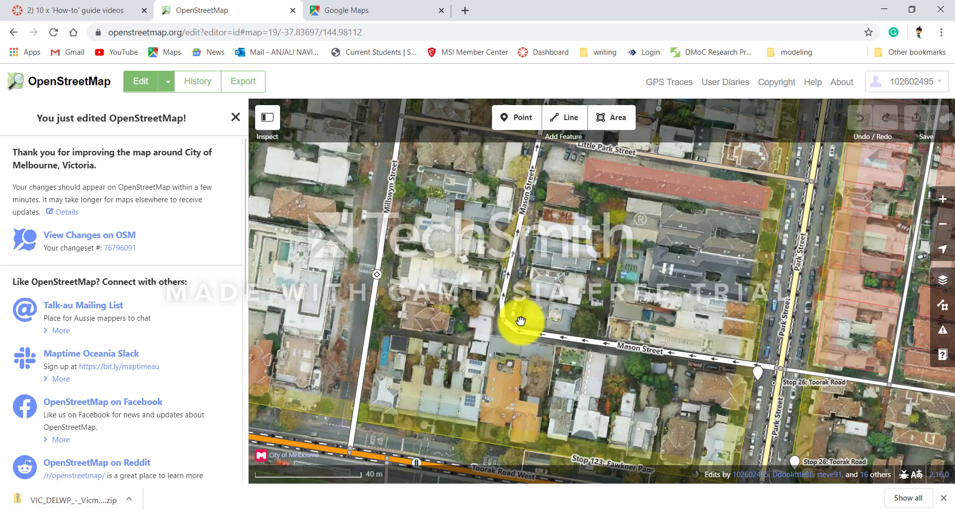
scroll(497, 320, down, 3)
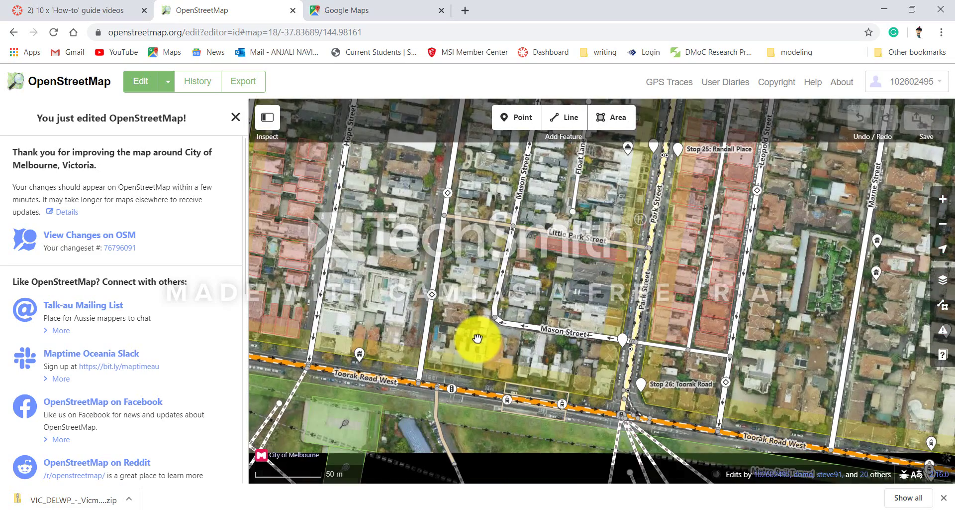
drag(497, 294, 552, 203)
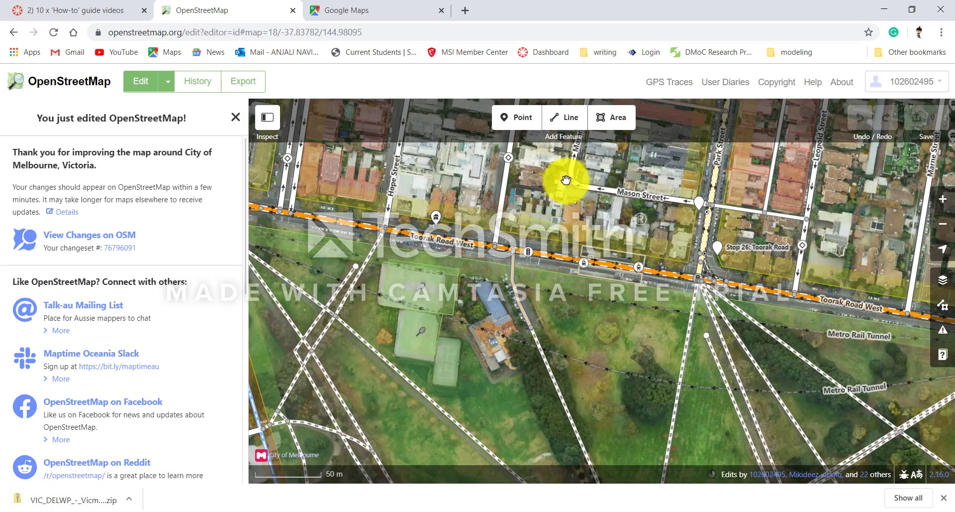
drag(565, 182, 473, 283)
scroll(503, 280, down, 3)
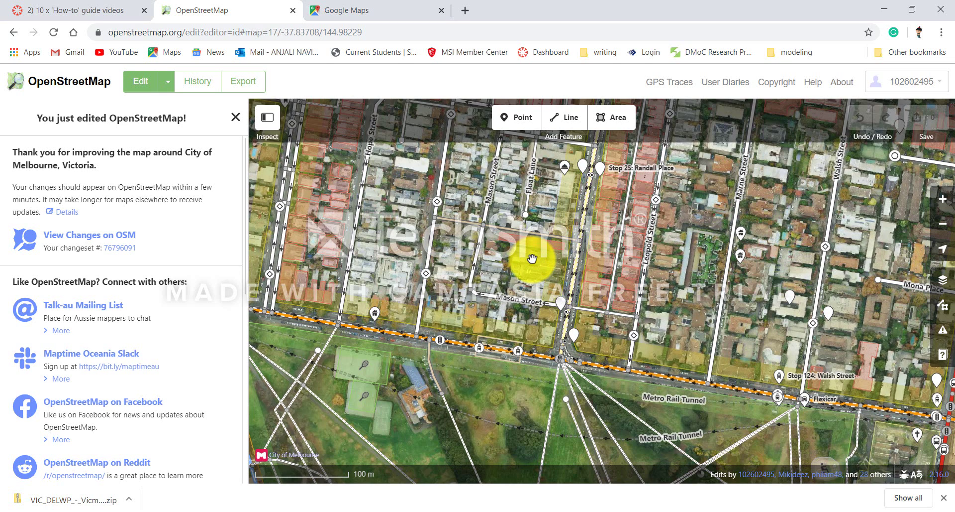
click(602, 510)
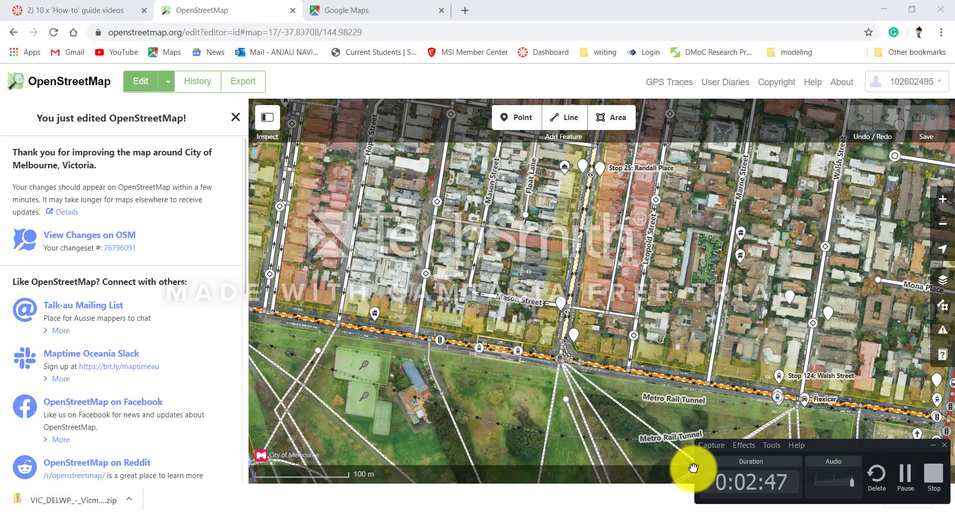